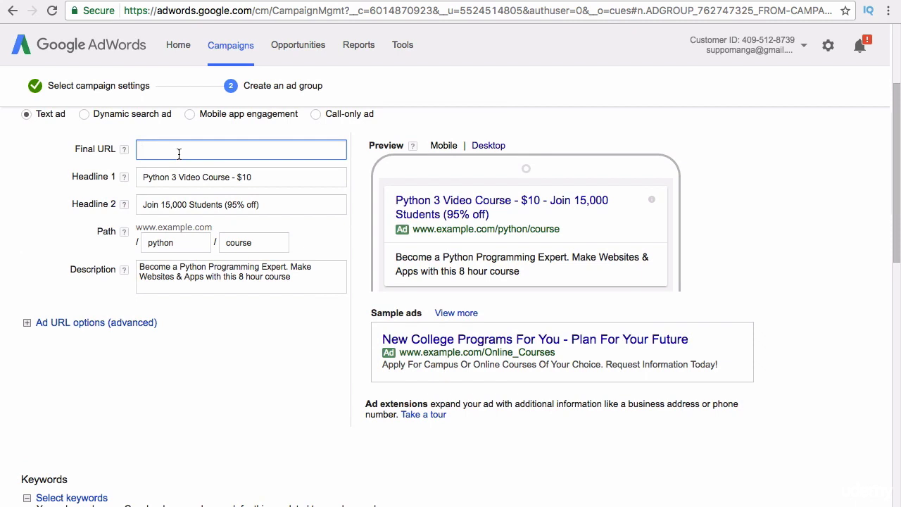
Step: Paste the Udemy Python course link as the ad's final URL and browse the suggested keywords, including the Online Courses category
key(ctrl+v)
click(205, 314)
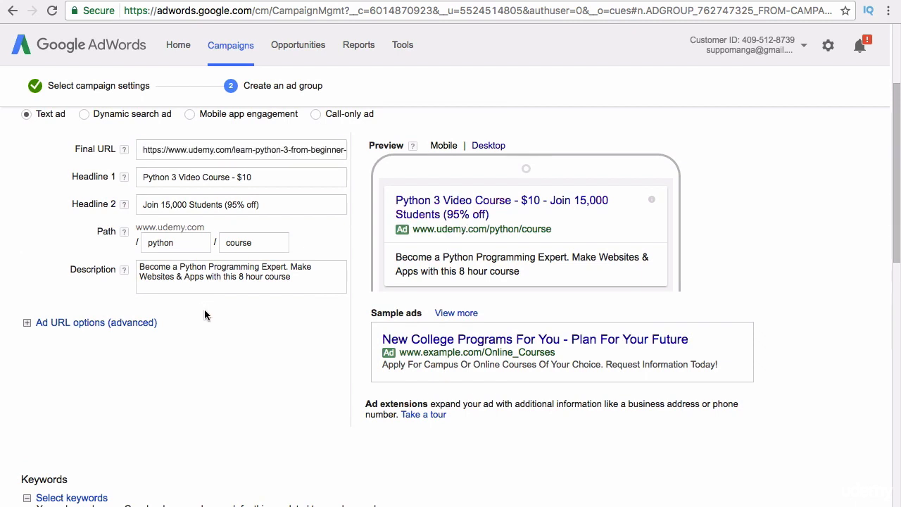
drag(889, 146, 892, 306)
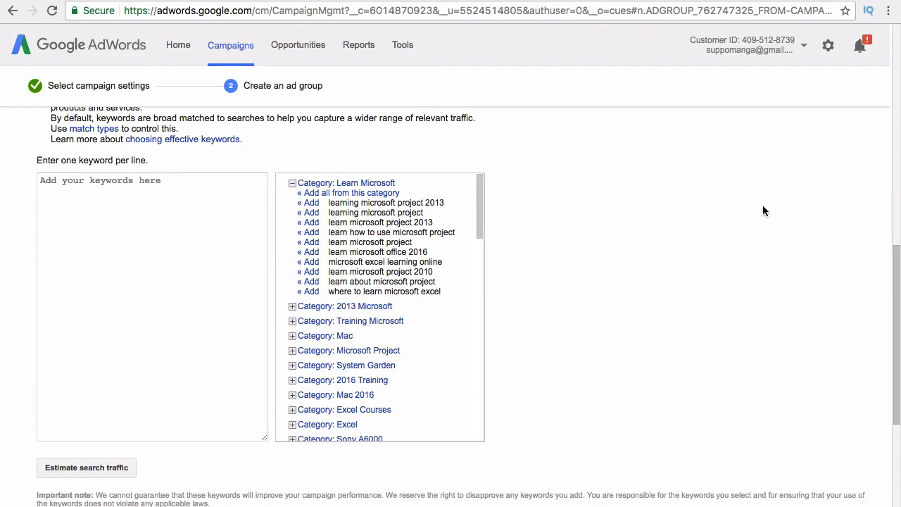
mouse_move(893, 276)
mouse_down()
mouse_move(891, 107)
mouse_move(878, 292)
mouse_move(874, 276)
mouse_up()
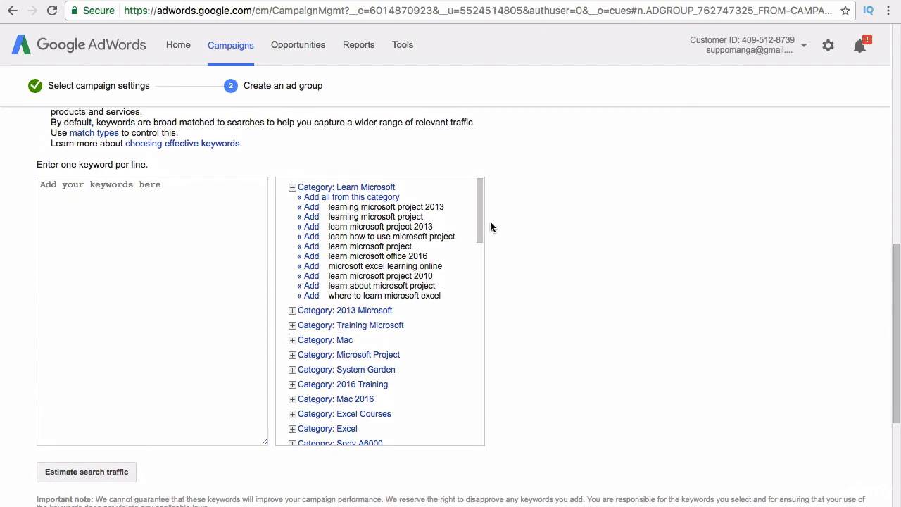
drag(479, 215, 374, 400)
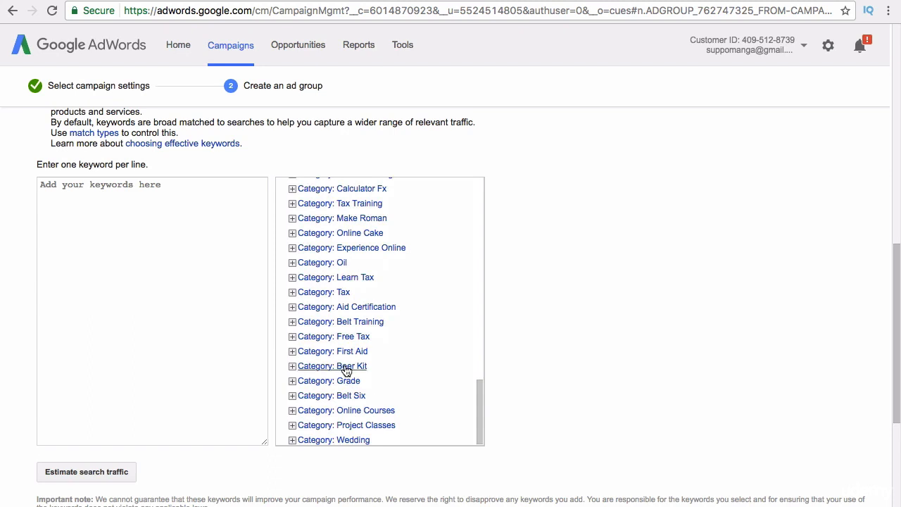
click(366, 411)
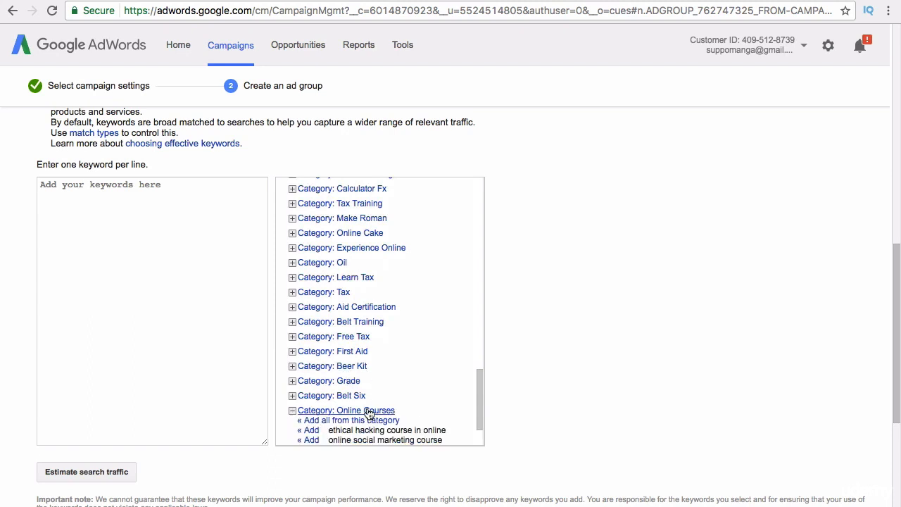
drag(474, 399, 476, 414)
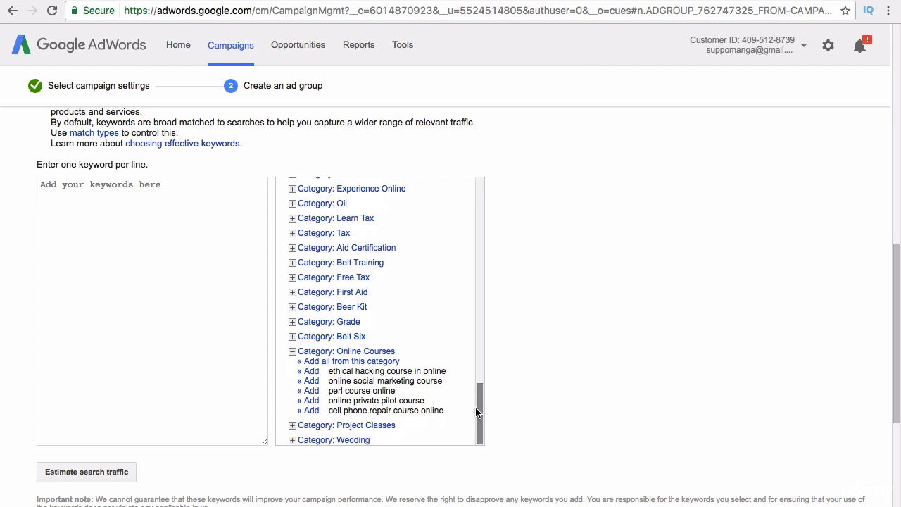
drag(476, 407, 480, 184)
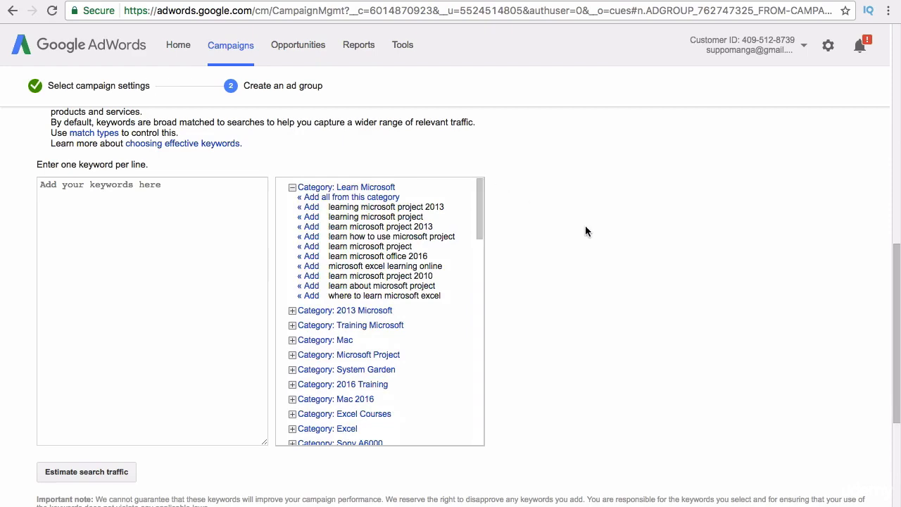
drag(900, 295, 889, 129)
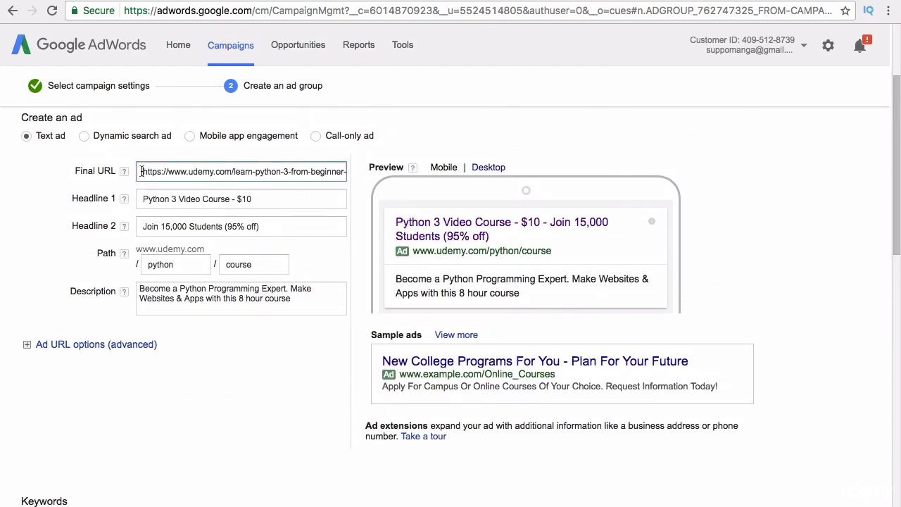
drag(143, 172, 393, 181)
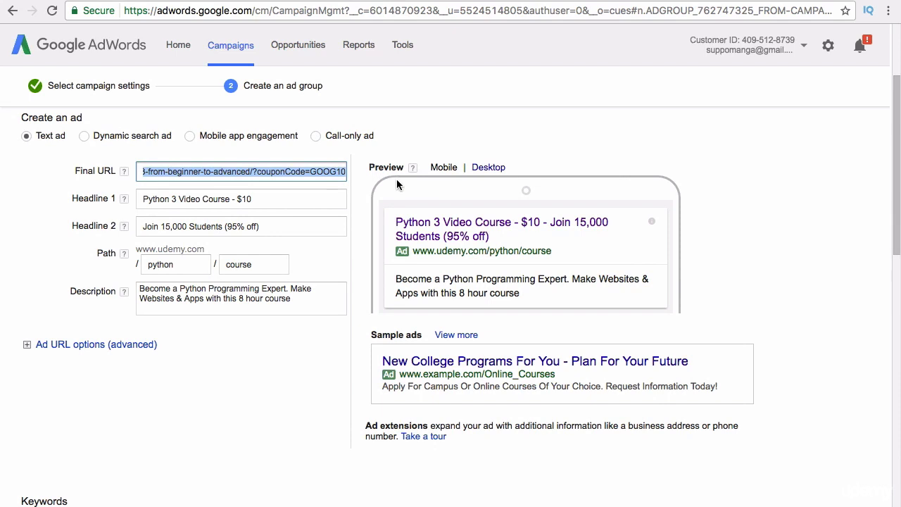
text(www.s)
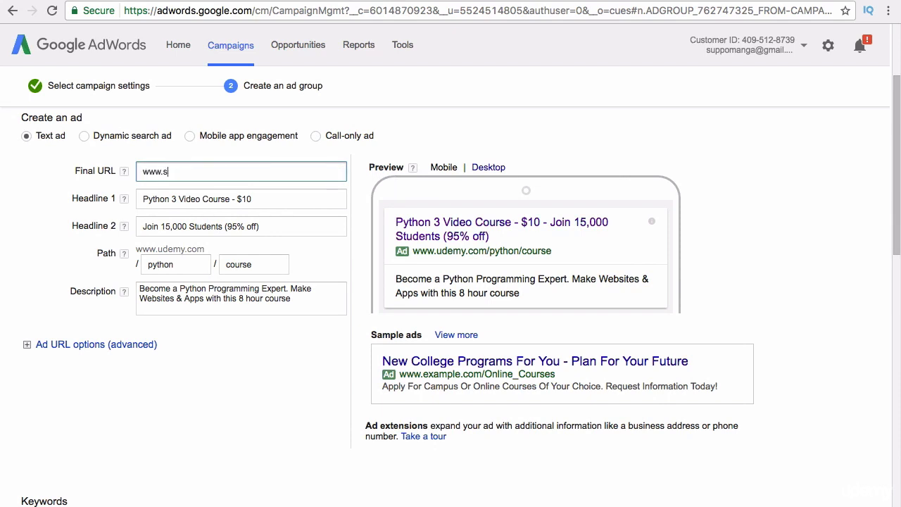
text(uppoman.com)
drag(889, 136, 888, 312)
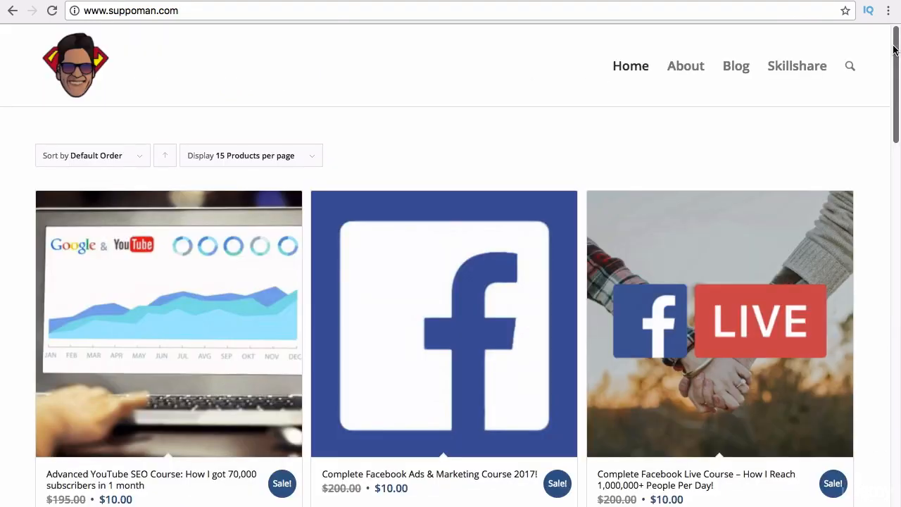
scroll(894, 74, down, 3)
drag(895, 74, 892, 37)
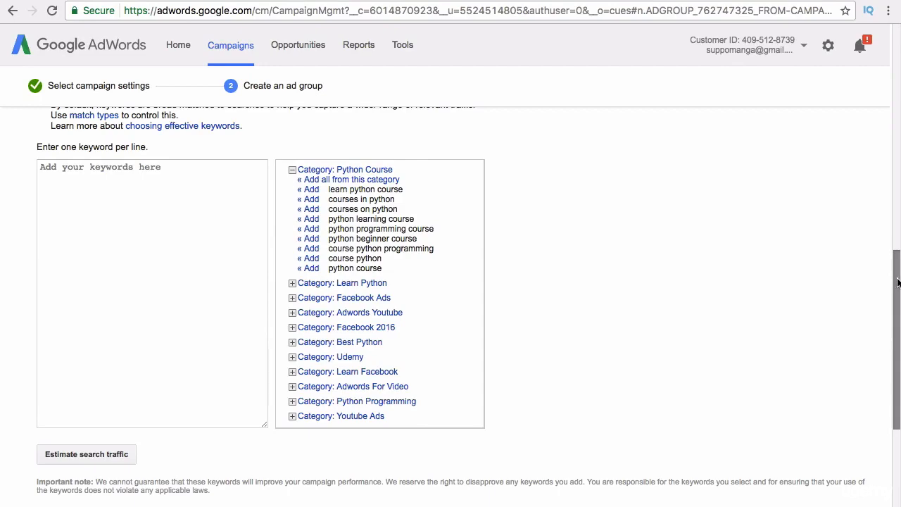
drag(898, 283, 898, 261)
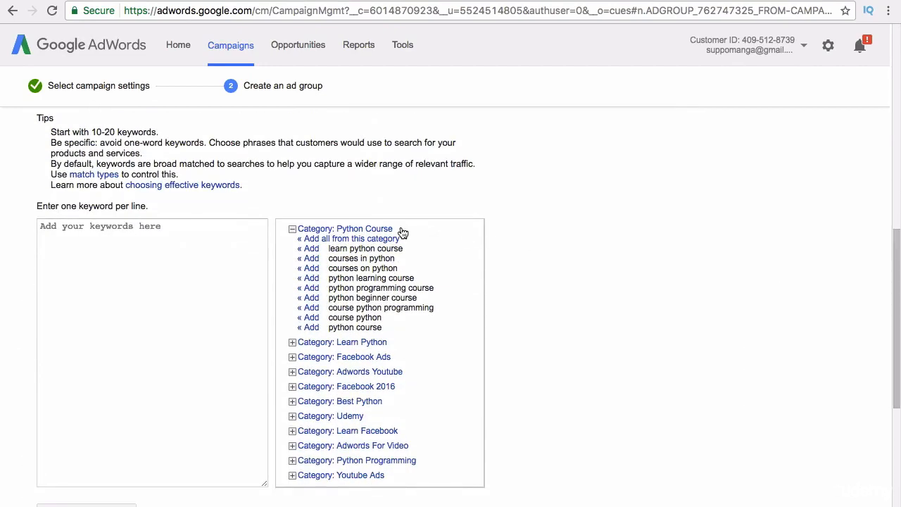
drag(898, 232, 898, 261)
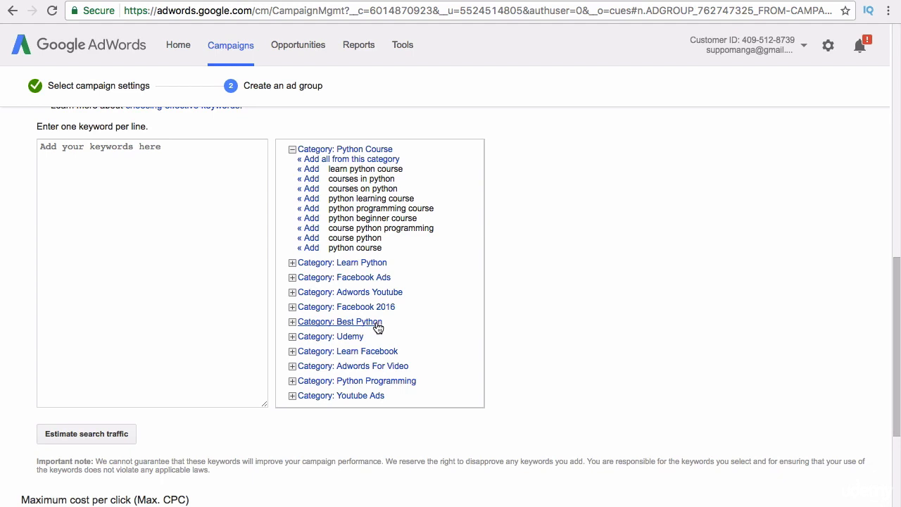
Step: Replace the ad's final URL with ikea.com and browse the keyword categories suggested for that site
drag(899, 282, 898, 82)
drag(223, 224, 127, 228)
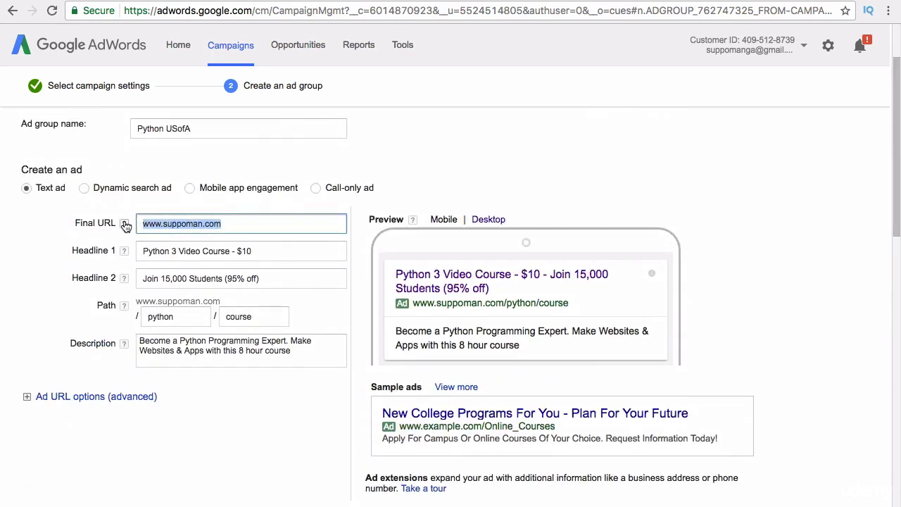
mouse_move(125, 226)
text(ikea)
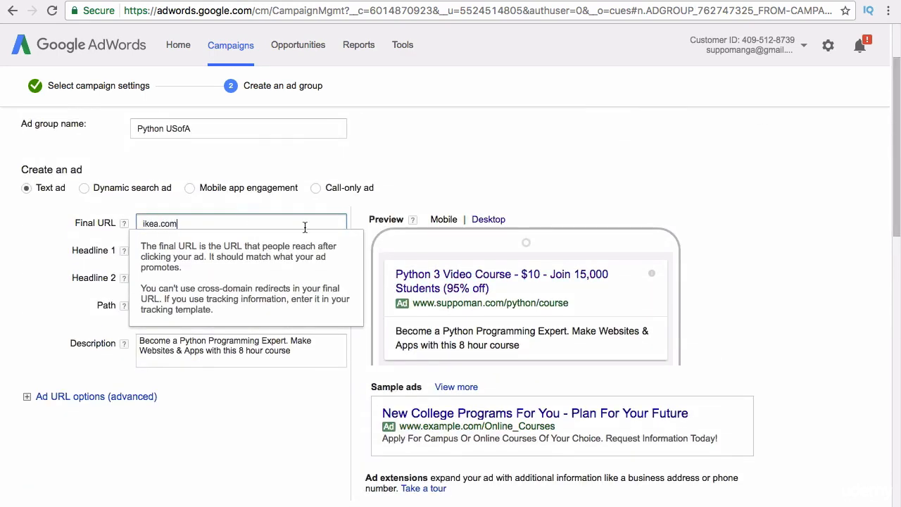
drag(897, 144, 896, 329)
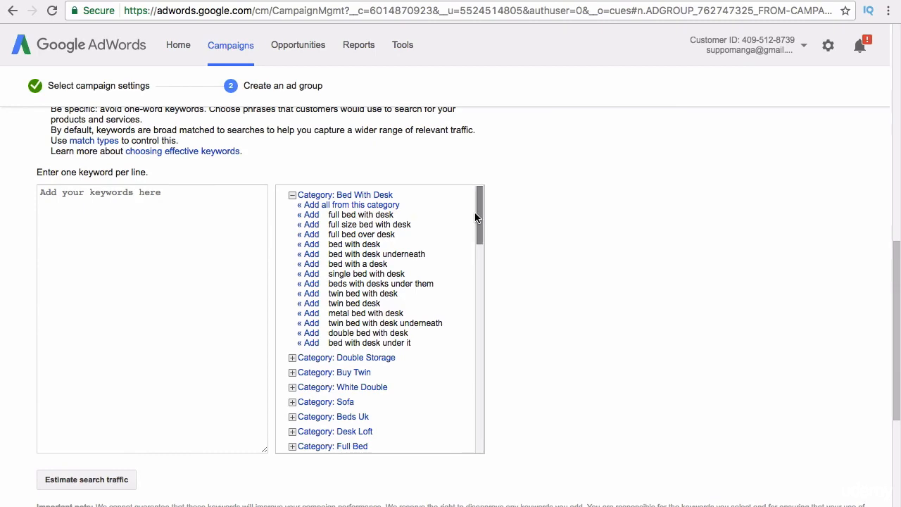
scroll(474, 216, down, 5)
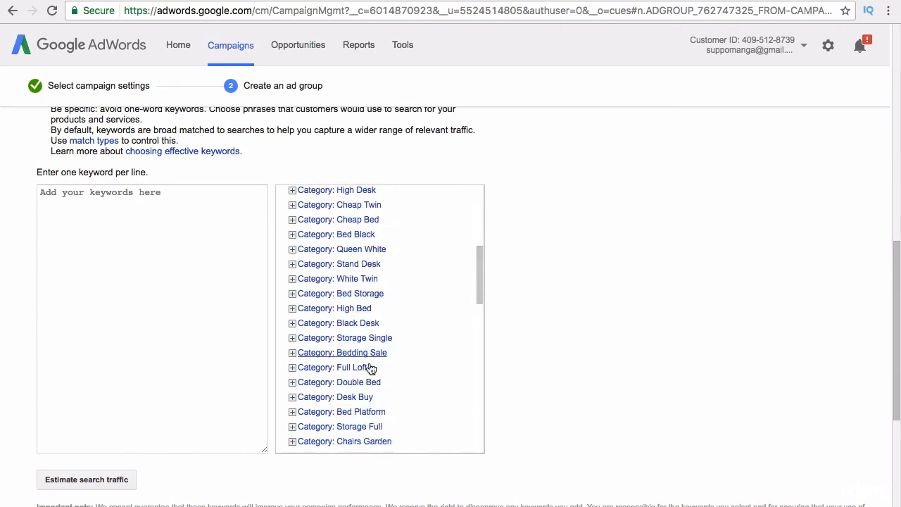
scroll(478, 243, up, 5)
Step: Set the ad's final URL to suppoman.com
drag(886, 274, 883, 92)
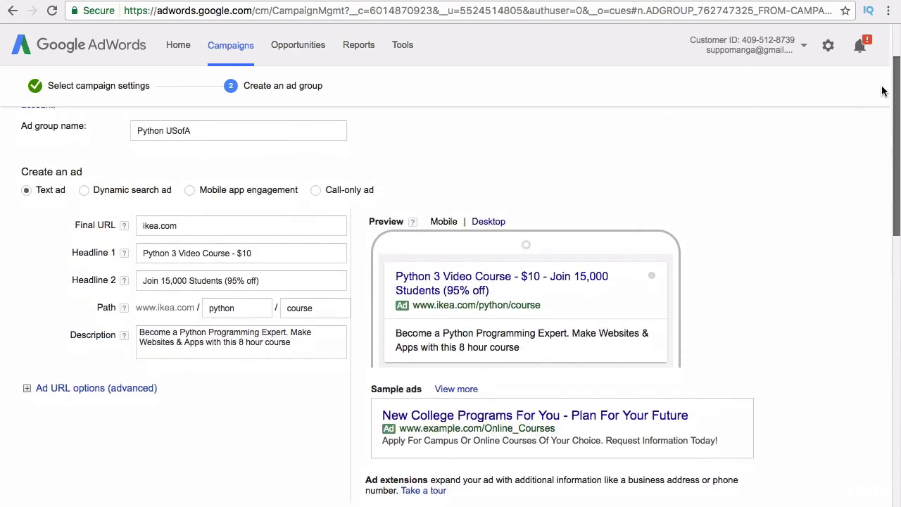
drag(193, 205, 115, 204)
text(suppoman)
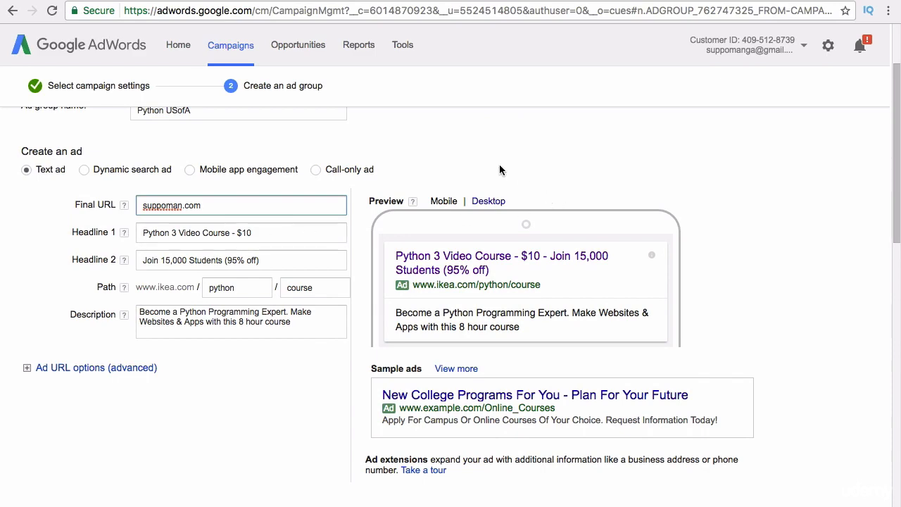
Step: Add "learn python course", "courses in python", "courses on python" and all remaining suggestions from the Python Course category to the keyword list
drag(895, 145, 890, 324)
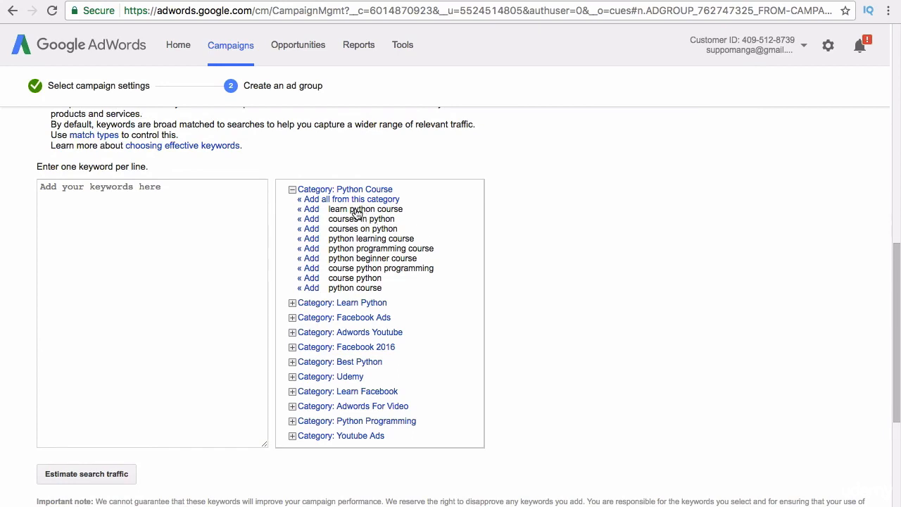
click(310, 209)
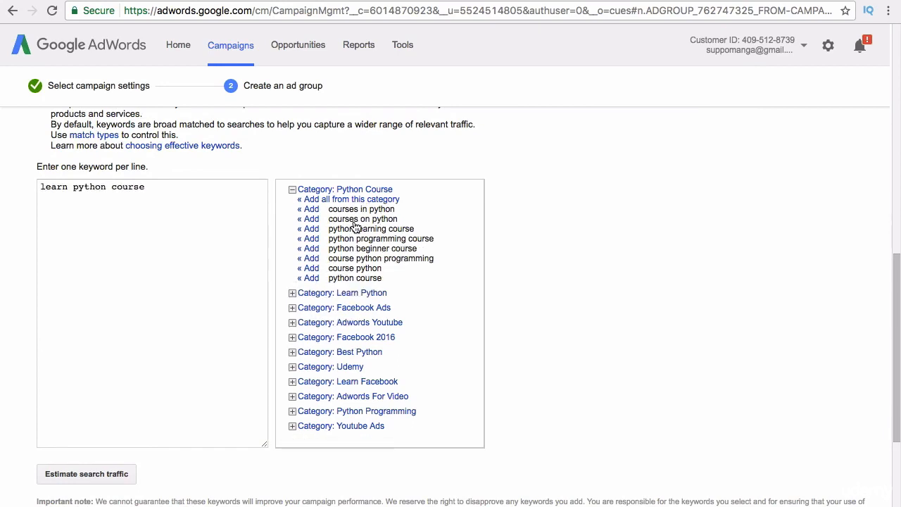
click(311, 209)
click(311, 209)
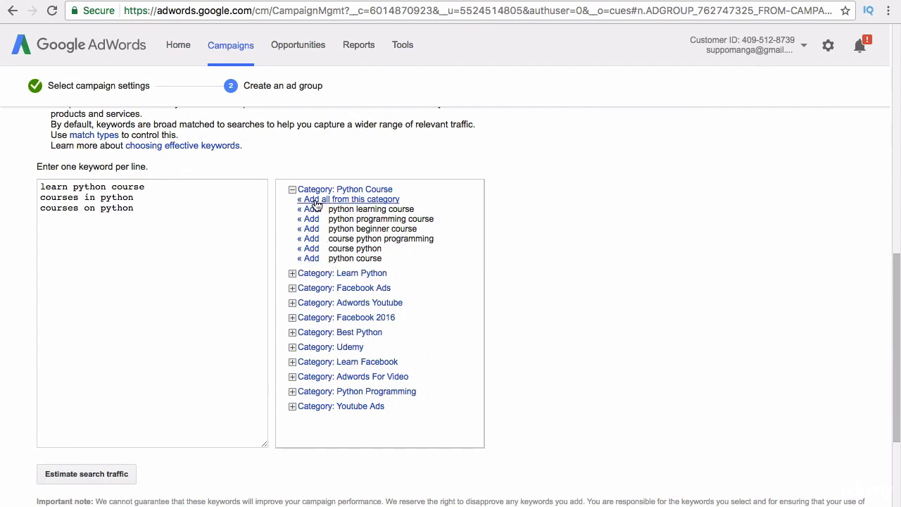
click(317, 200)
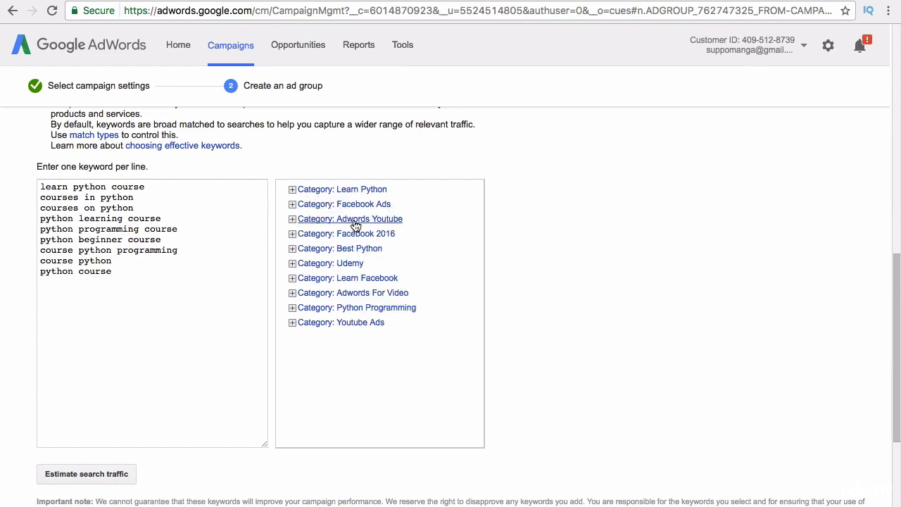
Step: Add "learn python 3", "how to learn python 3" and "python 3 learn" from the Learn Python category to the keyword list
click(354, 191)
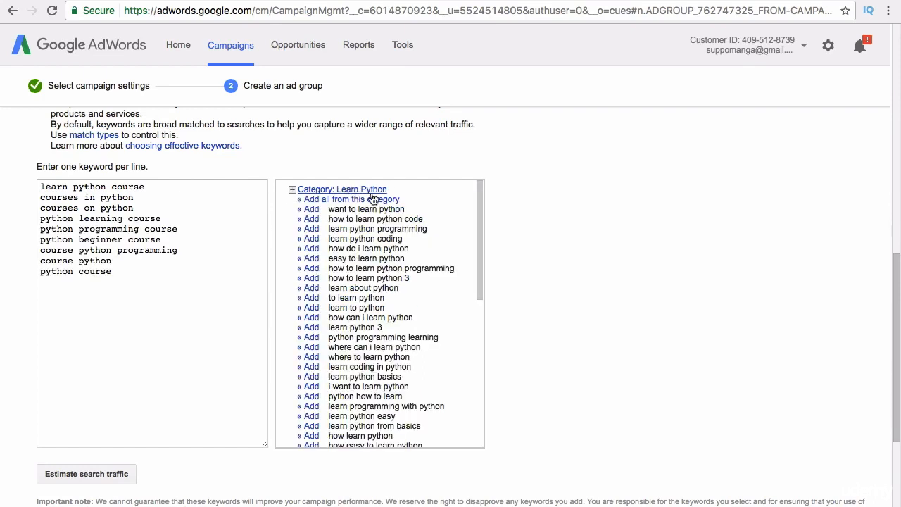
scroll(468, 281, down, 4)
scroll(470, 282, up, 4)
scroll(476, 219, down, 1)
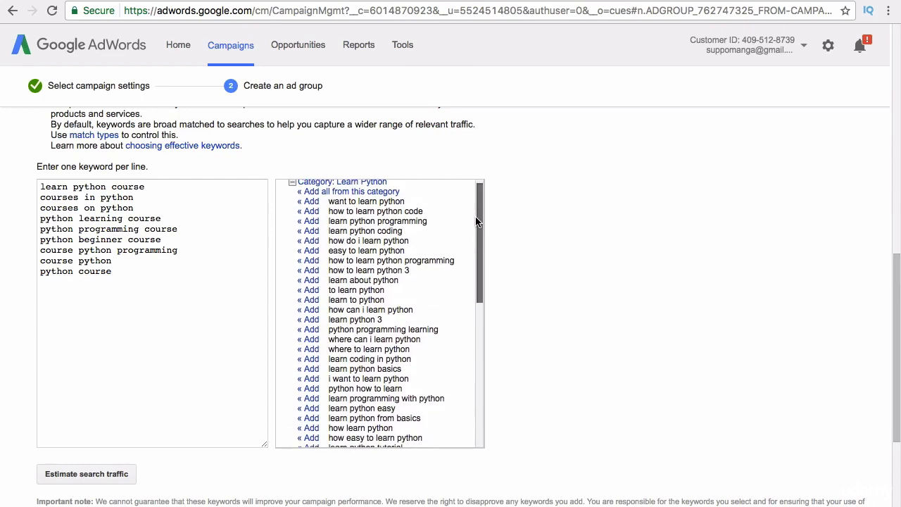
scroll(476, 222, down, 1)
scroll(476, 224, down, 1)
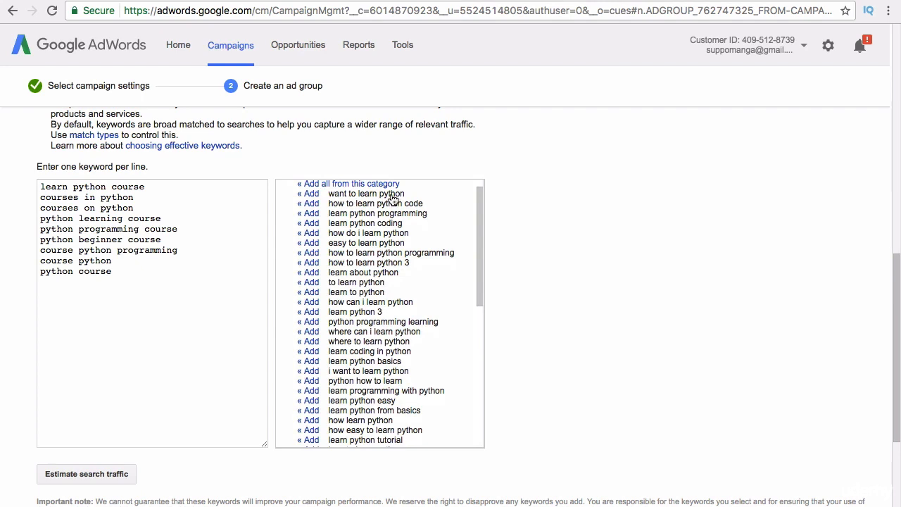
drag(480, 204, 479, 246)
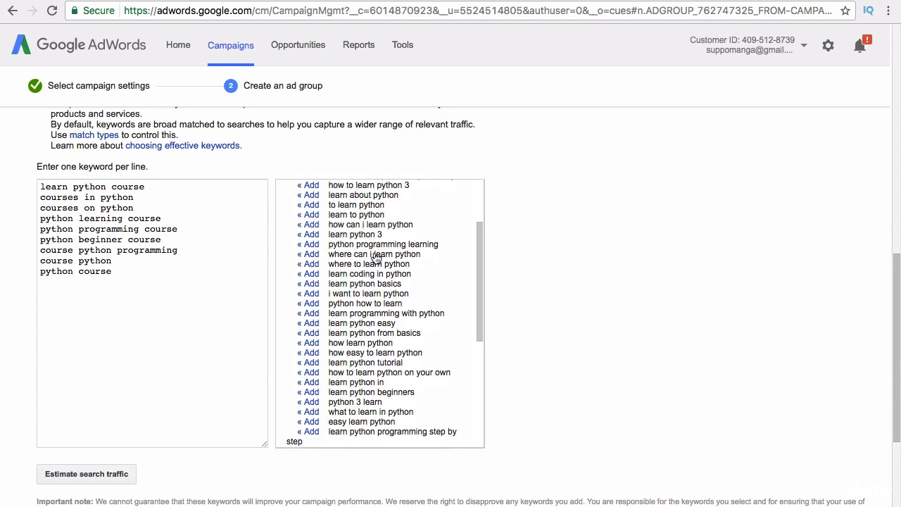
click(309, 235)
click(308, 185)
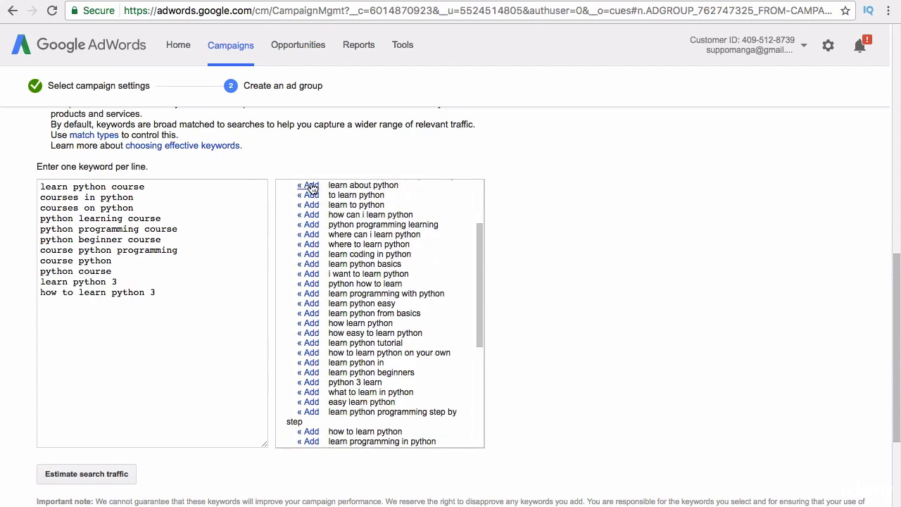
drag(478, 264, 461, 346)
click(308, 335)
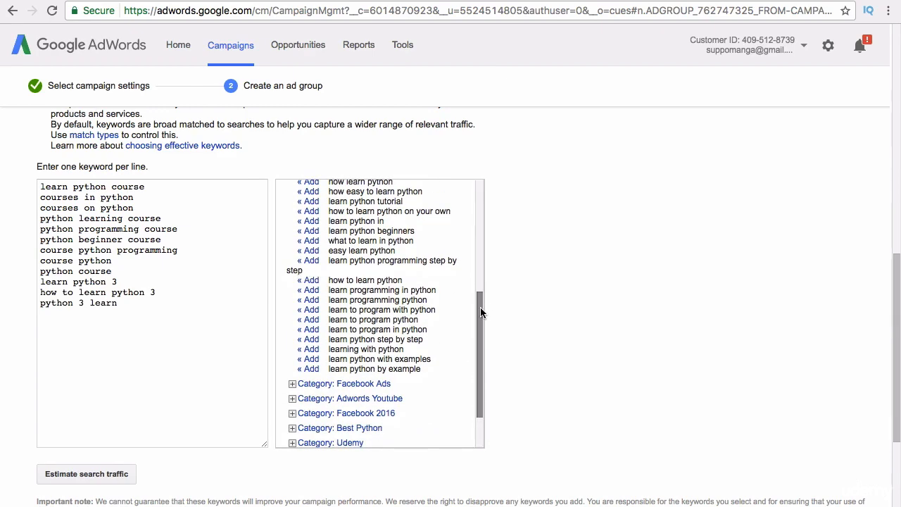
Step: Add "best course to learn python" from the Best Python category to the keyword list
drag(480, 314, 478, 349)
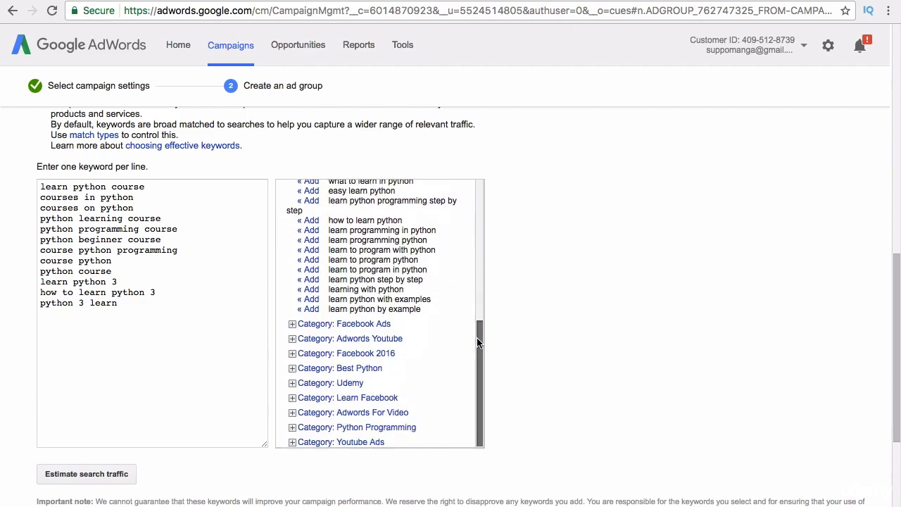
click(356, 372)
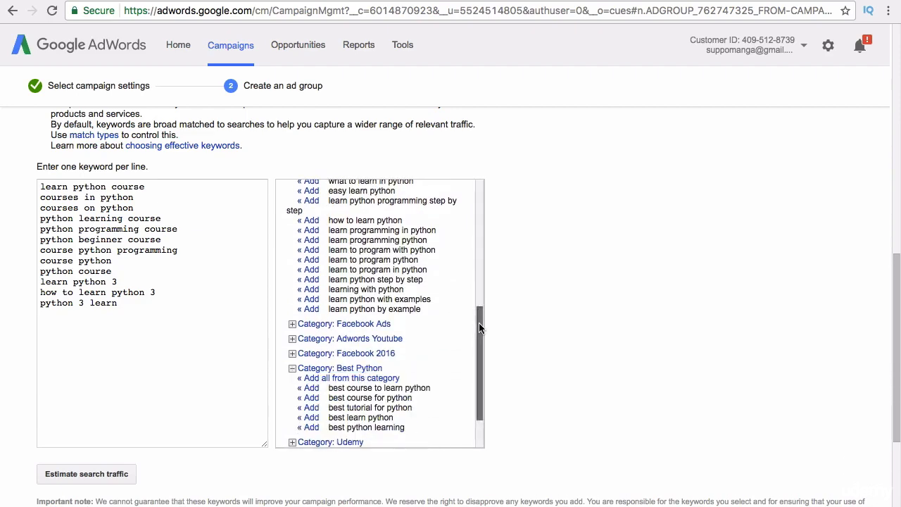
drag(479, 323, 451, 352)
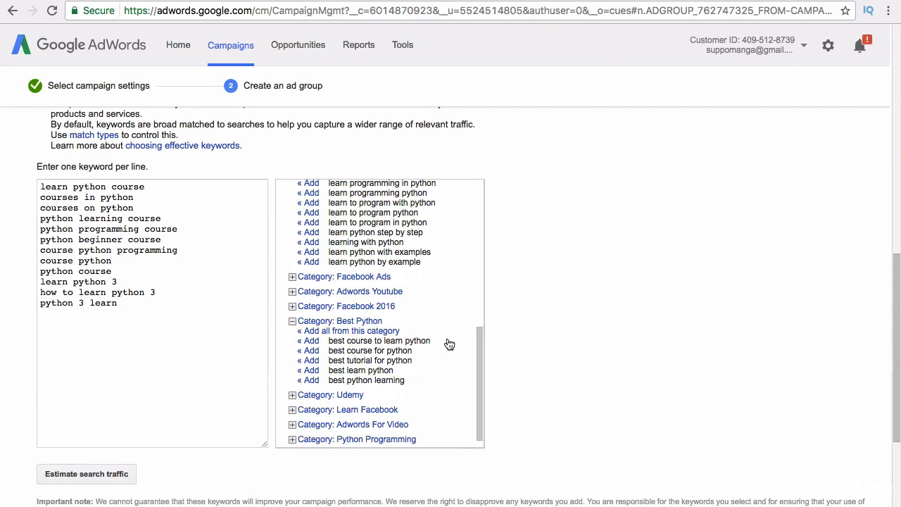
click(308, 341)
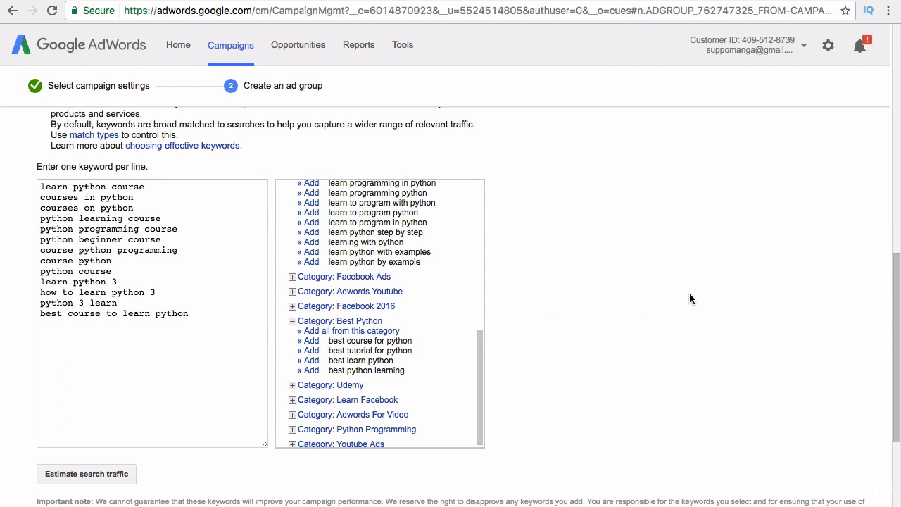
Step: Convert the first keyword to modified broad match, so that it reads "+learn +python +course"
drag(193, 314, 39, 176)
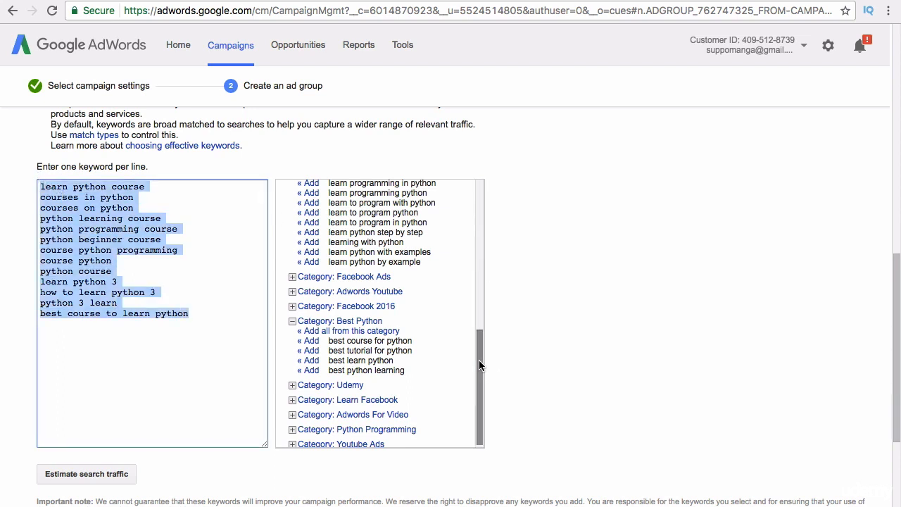
scroll(479, 360, down, 1)
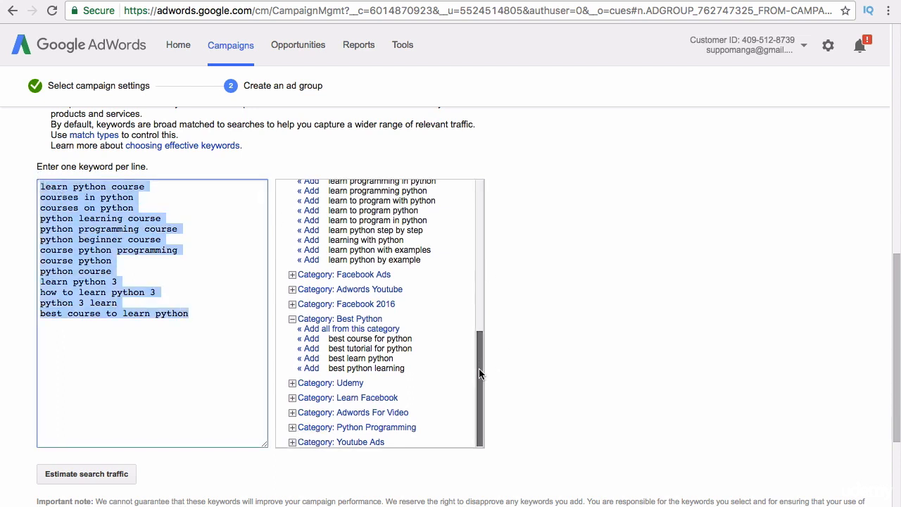
click(189, 315)
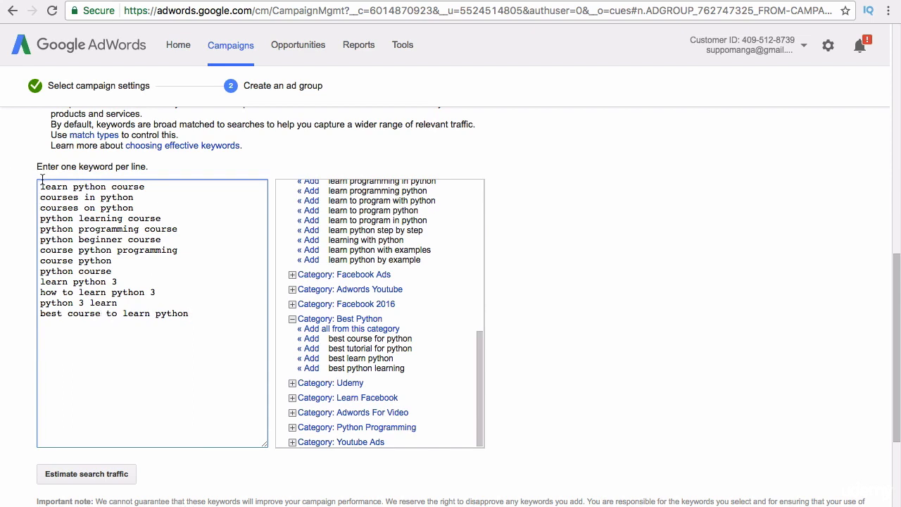
text(+)
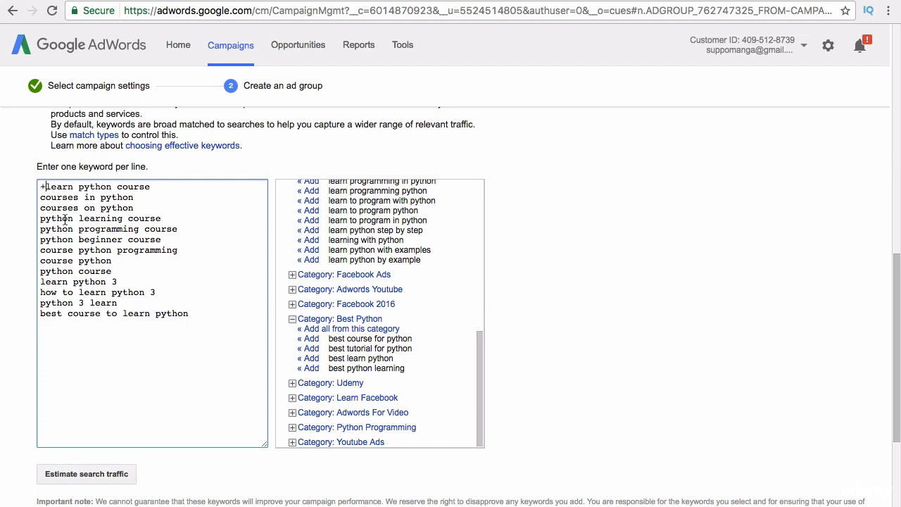
click(78, 189)
text(+)
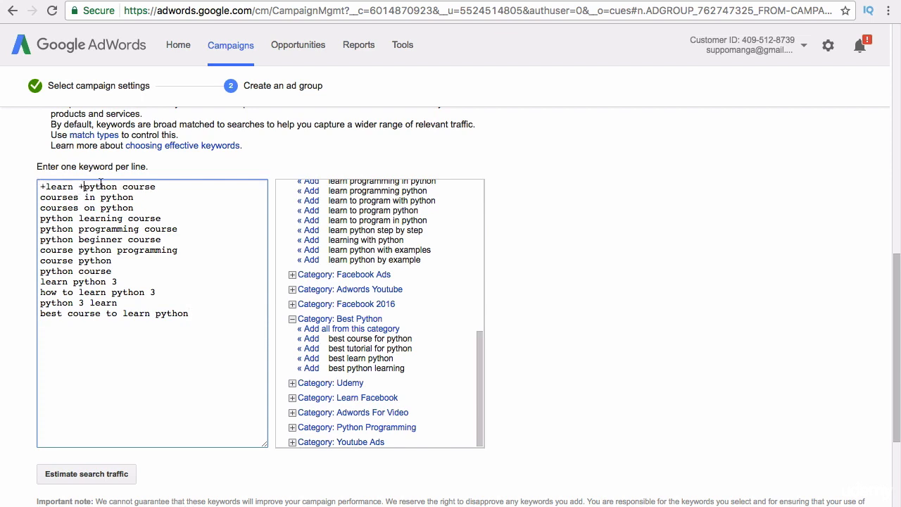
click(124, 187)
text(+)
Step: Add the negative exact-match keyword "-[Free]" on a new line below "+learn +python +course"
click(167, 193)
key(Return)
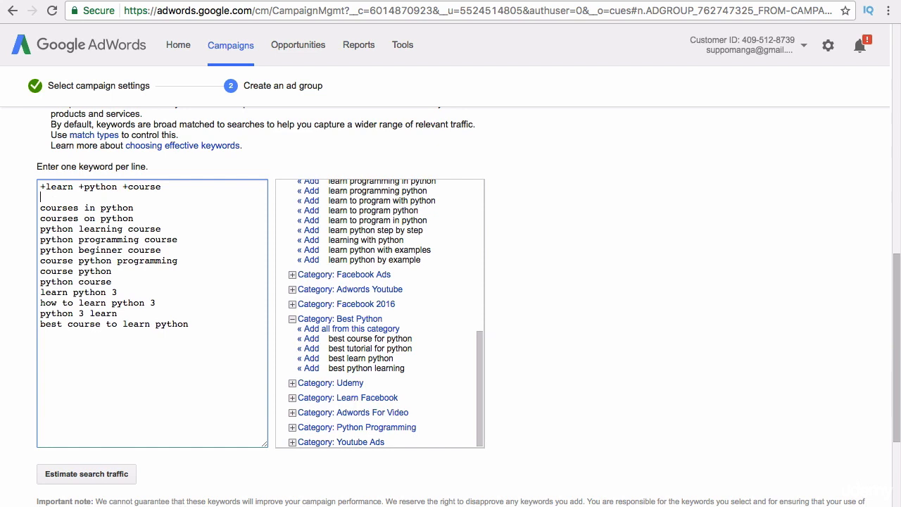
text(-[Free)
triple_click(59, 200)
click(78, 198)
drag(79, 198, 46, 197)
Step: Make "courses in python" and "learn python 3" exact-match keywords by enclosing each in square brackets
click(133, 207)
text(])
click(39, 208)
text([)
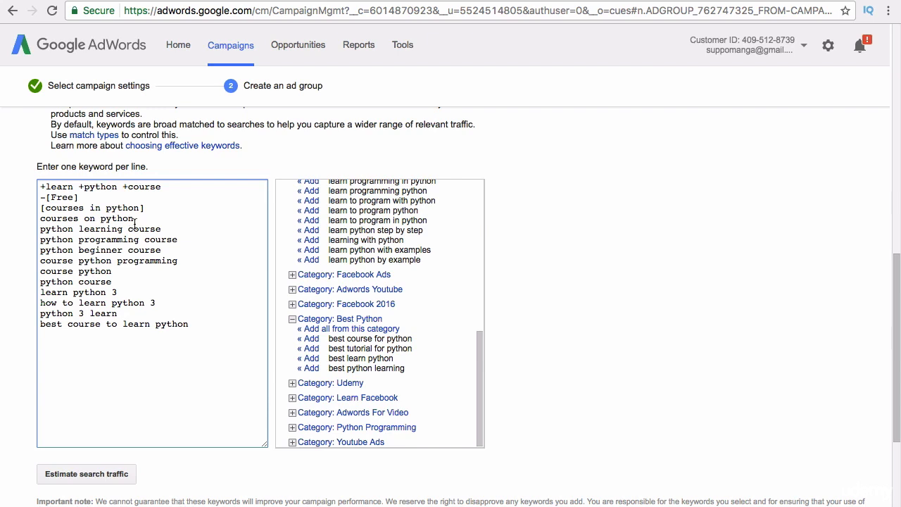
click(42, 293)
text([)
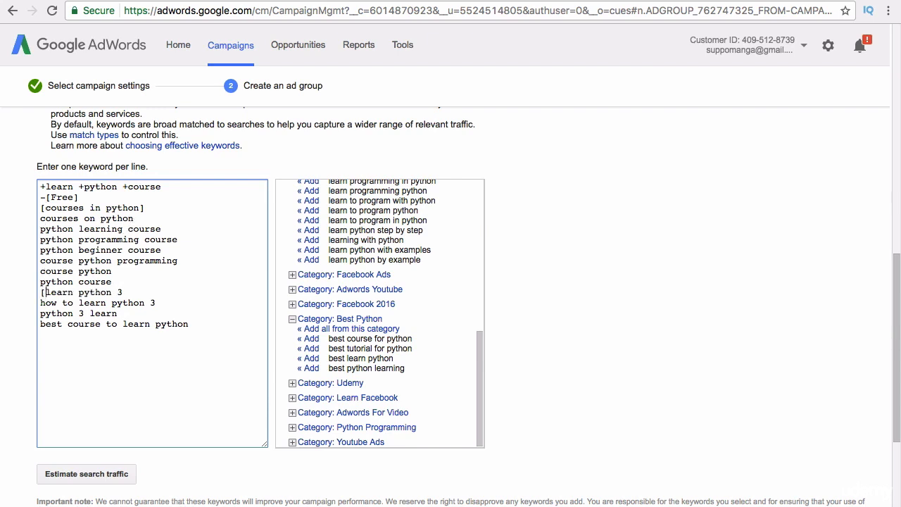
click(126, 292)
text(])
Step: Delete the keyword "python 3 learn" and its empty line from the keyword list
drag(203, 326, 21, 178)
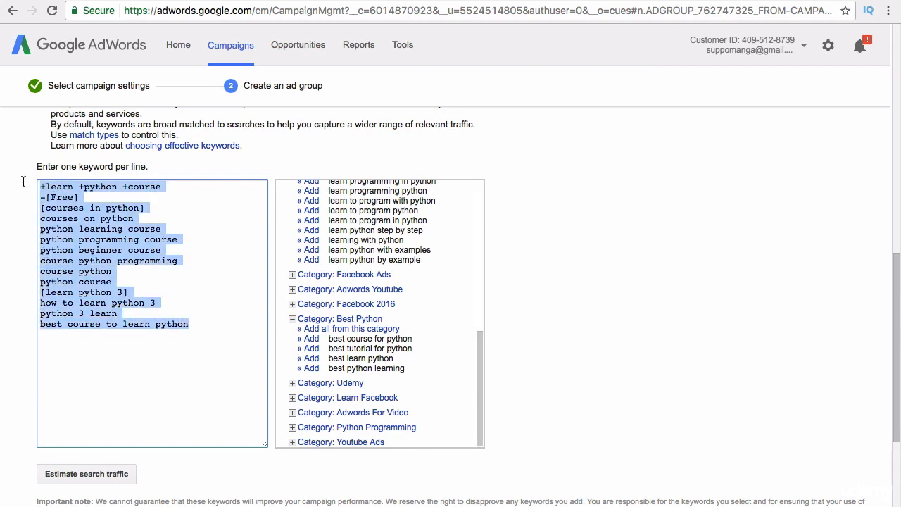
click(24, 216)
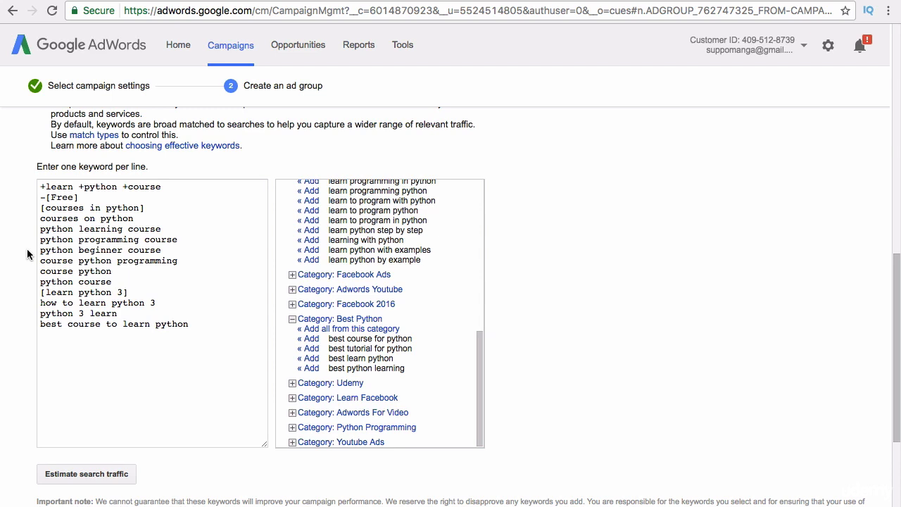
drag(112, 282, 41, 283)
drag(121, 313, 41, 313)
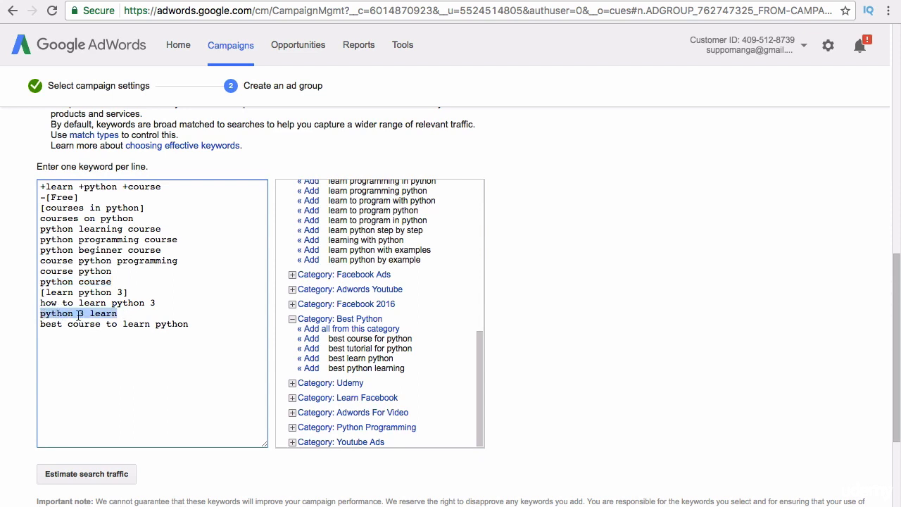
click(115, 313)
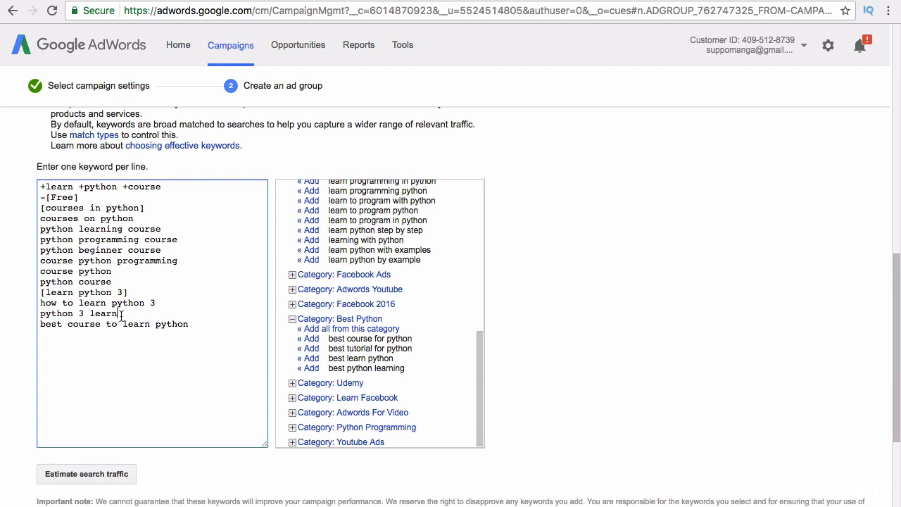
drag(117, 314, 28, 314)
key(Delete)
key(Delete)
Step: Make "best course to learn python" an exact-match keyword by enclosing it in square brackets
click(188, 315)
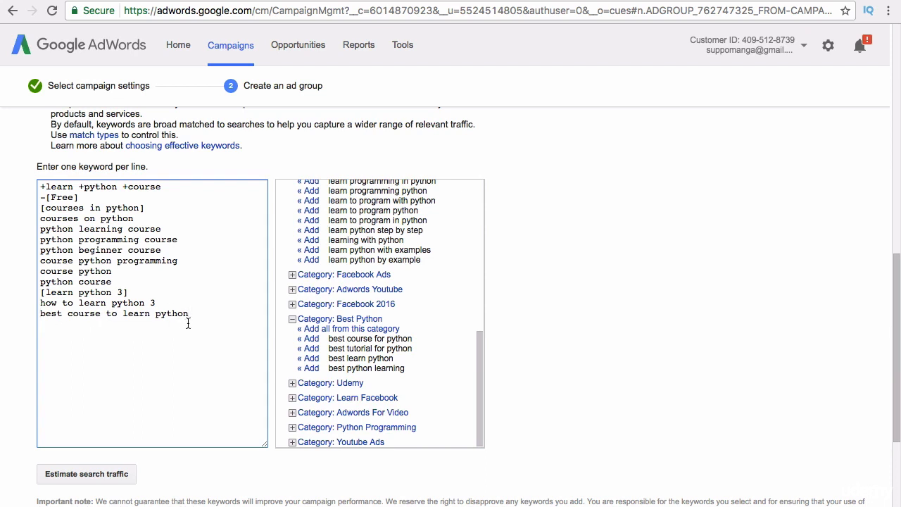
text(])
click(40, 315)
text([)
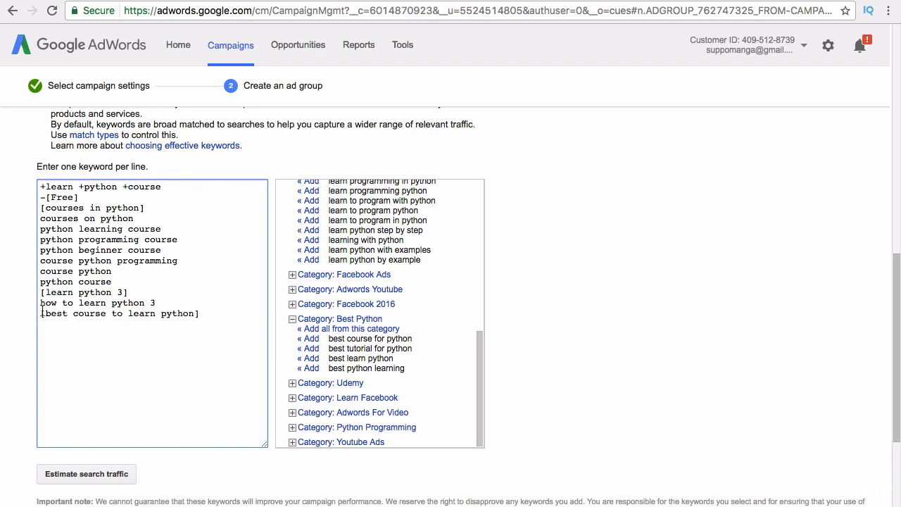
drag(41, 313, 200, 316)
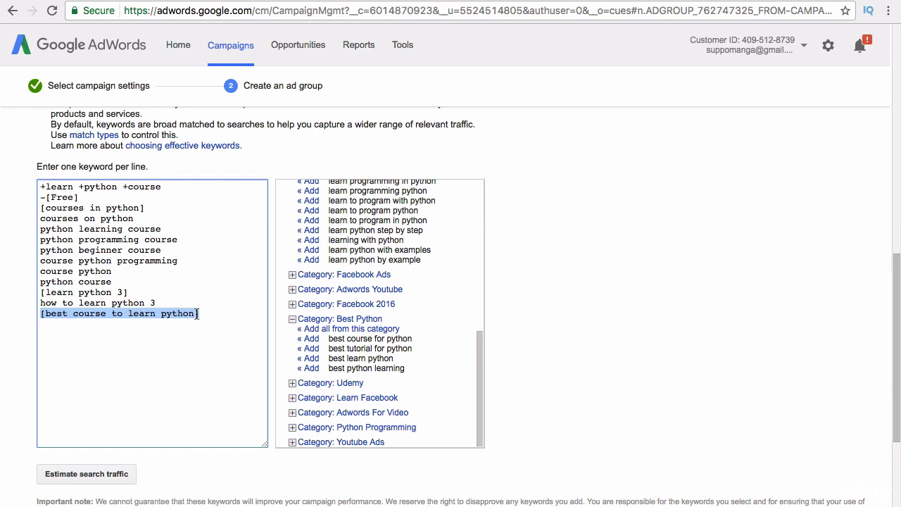
click(197, 314)
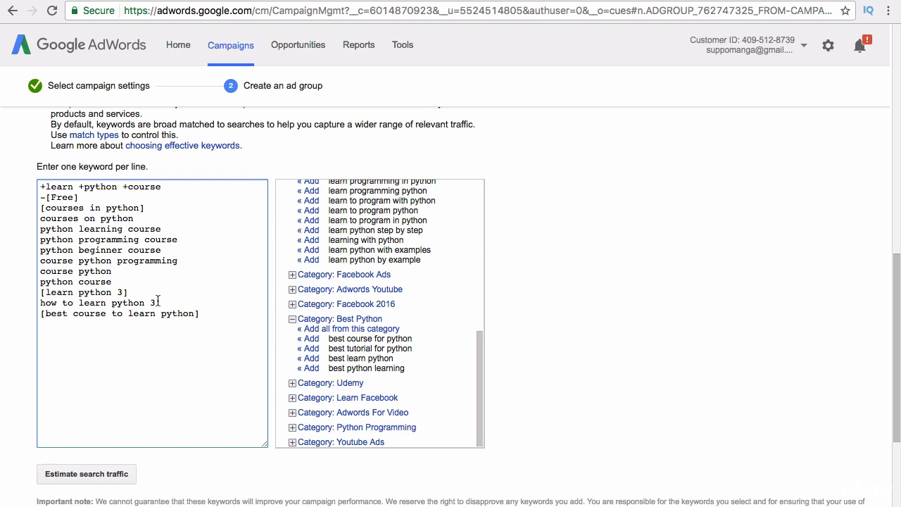
Step: Change the keyword "how to learn python 3" to the exact-match keyword "[learn python 3 online]"
drag(73, 303, 35, 303)
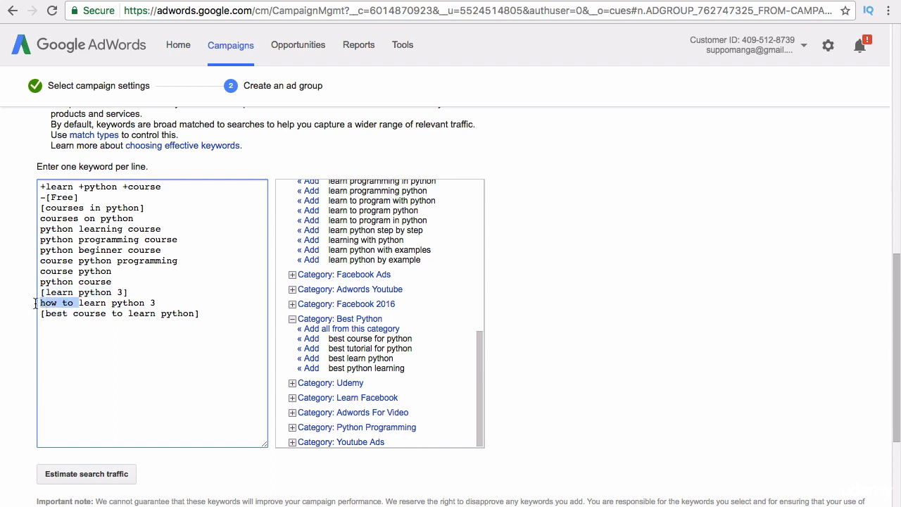
key(BackSpace)
text(online)
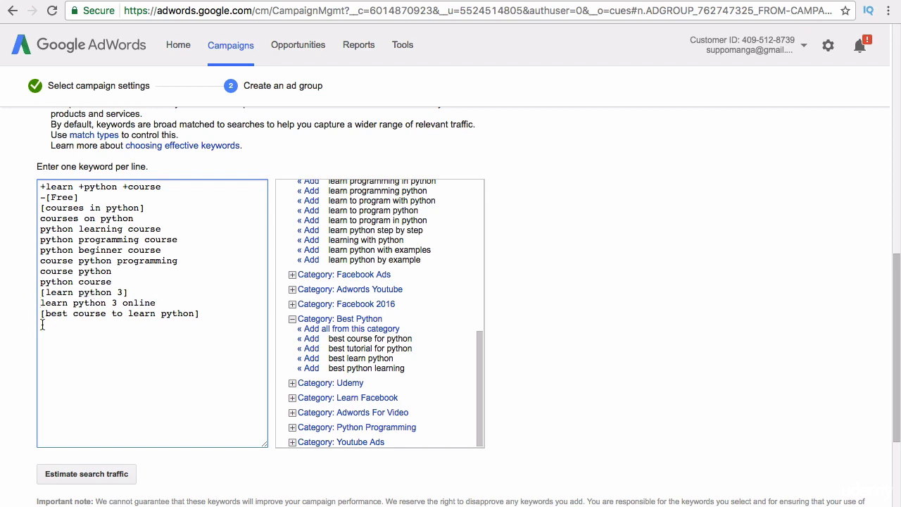
text(] [)
click(164, 303)
text(])
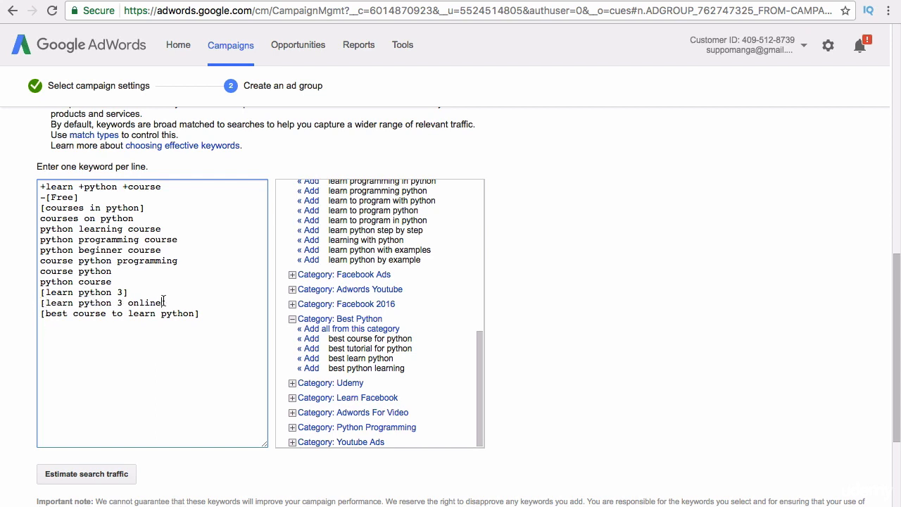
drag(162, 303, 45, 303)
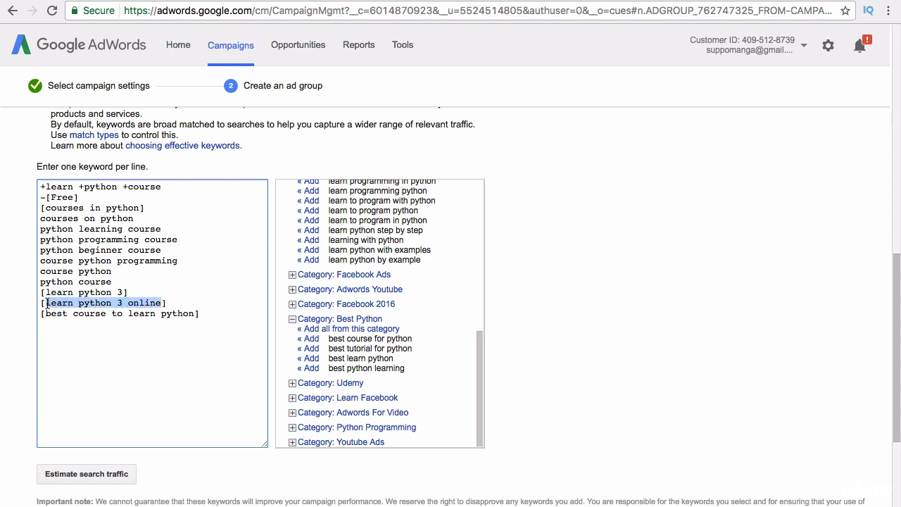
Step: Change "learn python 3 online" to phrase match by replacing its square brackets with quotation marks
click(171, 302)
key(BackSpace)
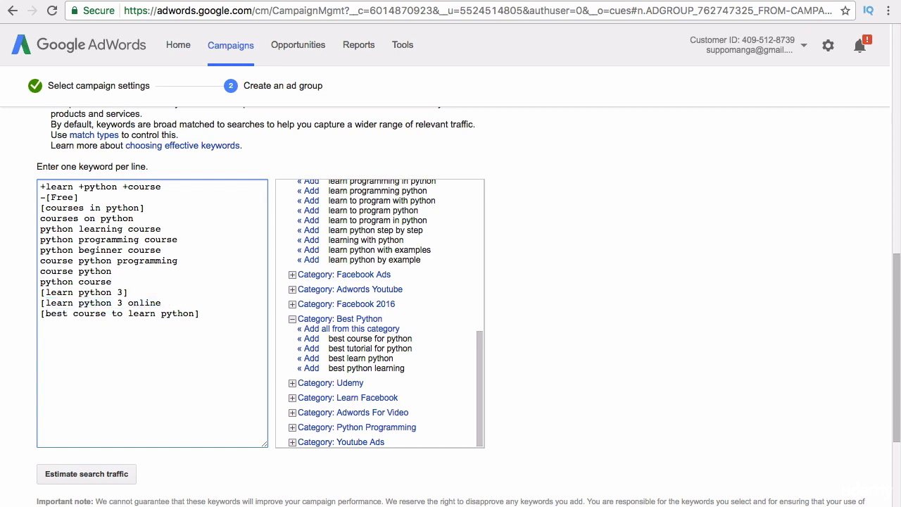
text(")
click(45, 304)
key(BackSpace)
text(")
drag(162, 303, 46, 303)
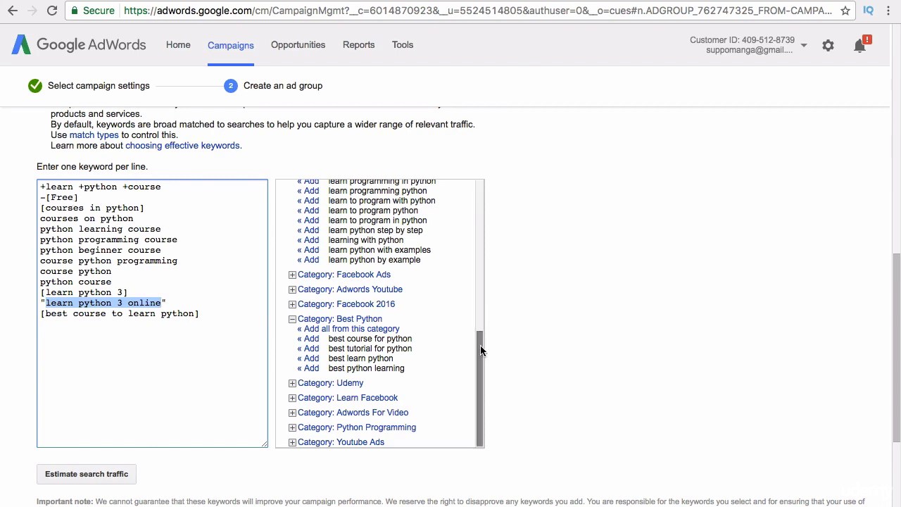
Step: Add the suggestion "i want to learn python" from the Learn Python category to the keyword list
drag(480, 345, 467, 251)
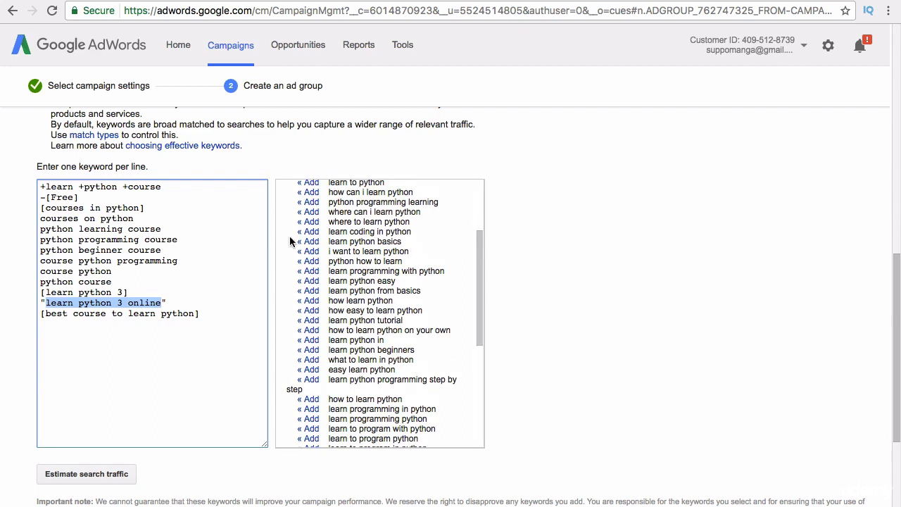
click(311, 252)
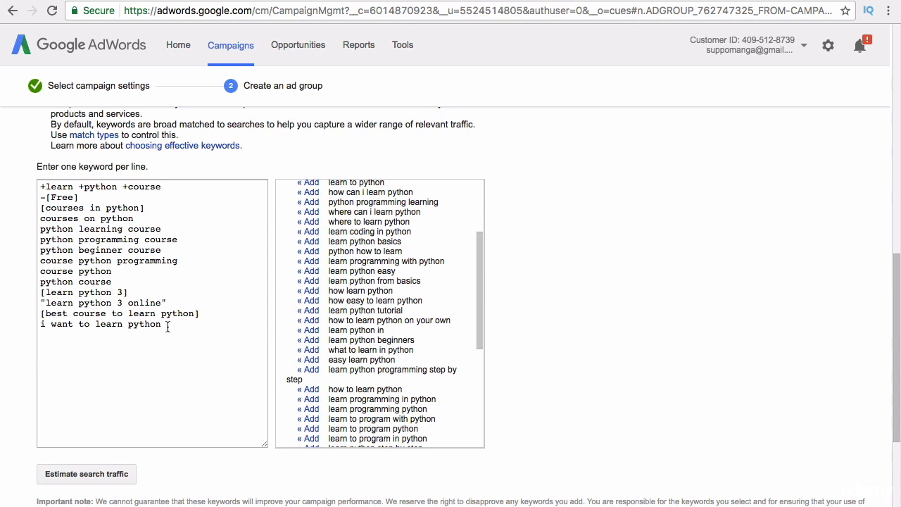
drag(167, 326, 29, 325)
drag(182, 324, 32, 323)
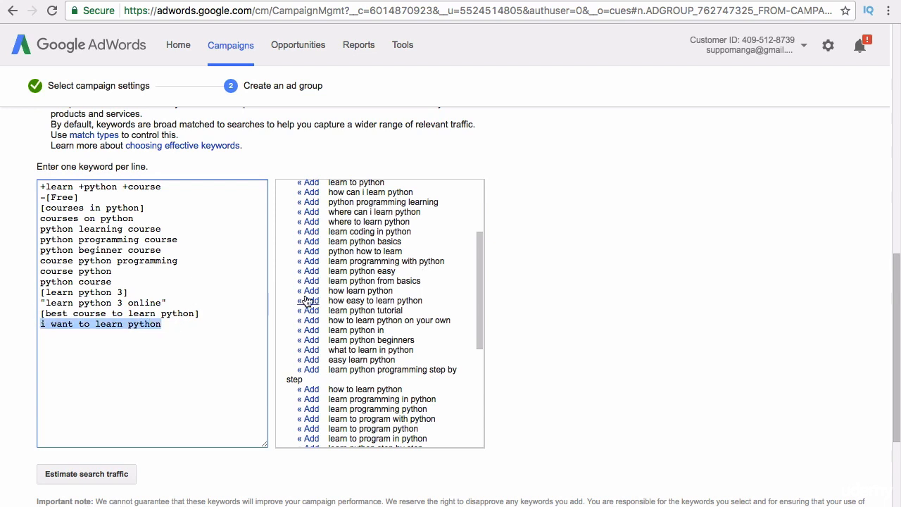
click(165, 326)
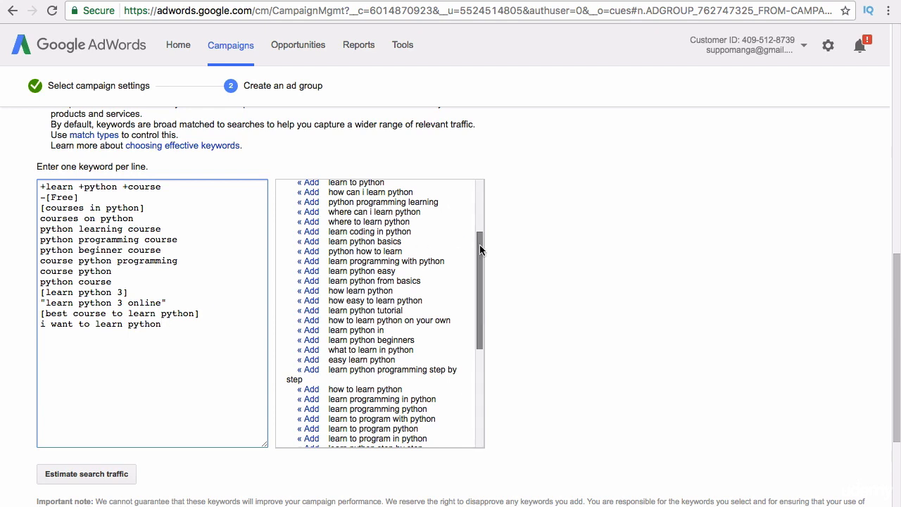
Step: Read the keyword tips on how many keywords to start with and on default broad matching
drag(480, 245, 478, 196)
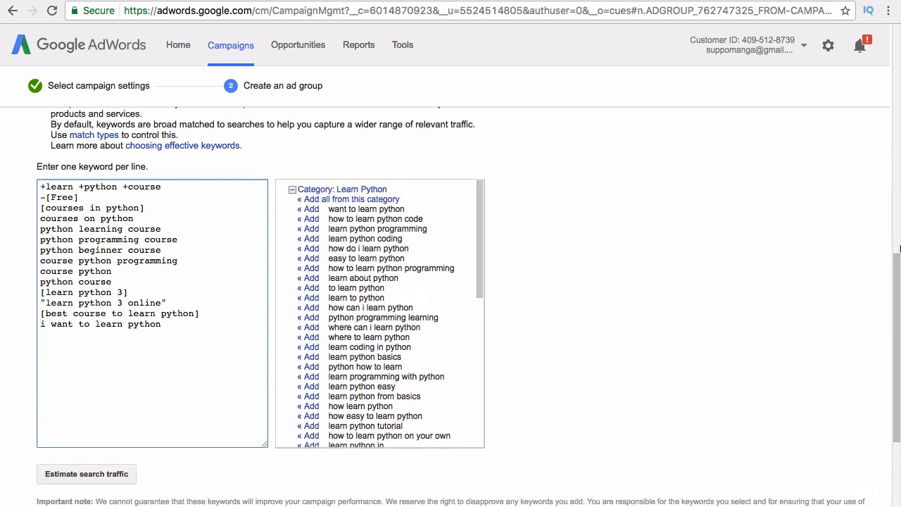
drag(898, 267, 887, 230)
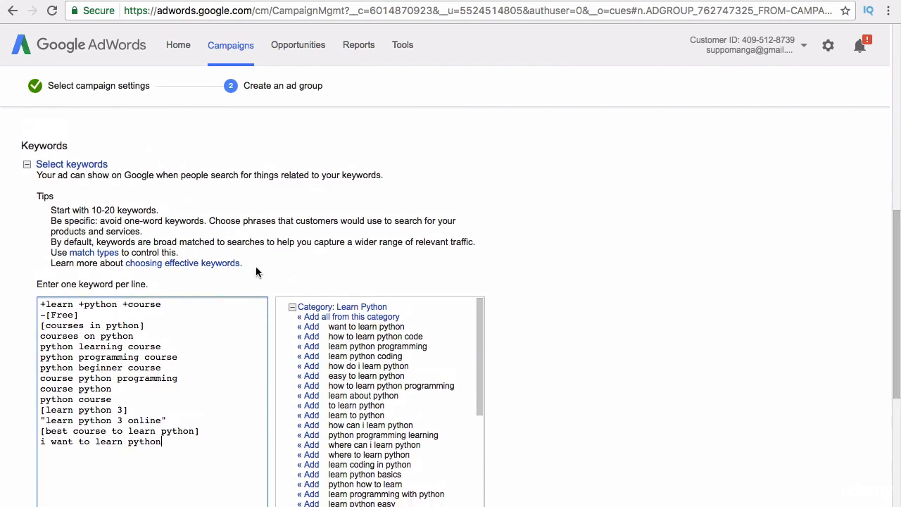
drag(91, 209, 115, 210)
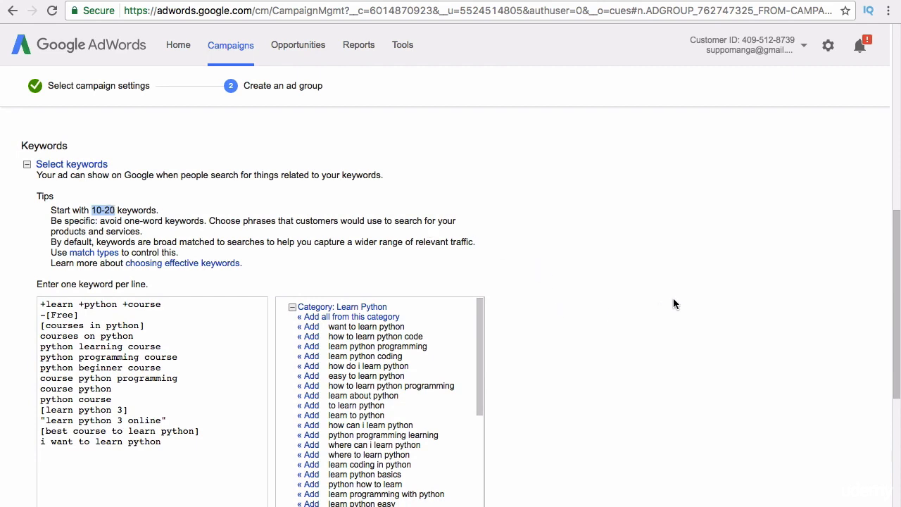
drag(892, 227, 879, 254)
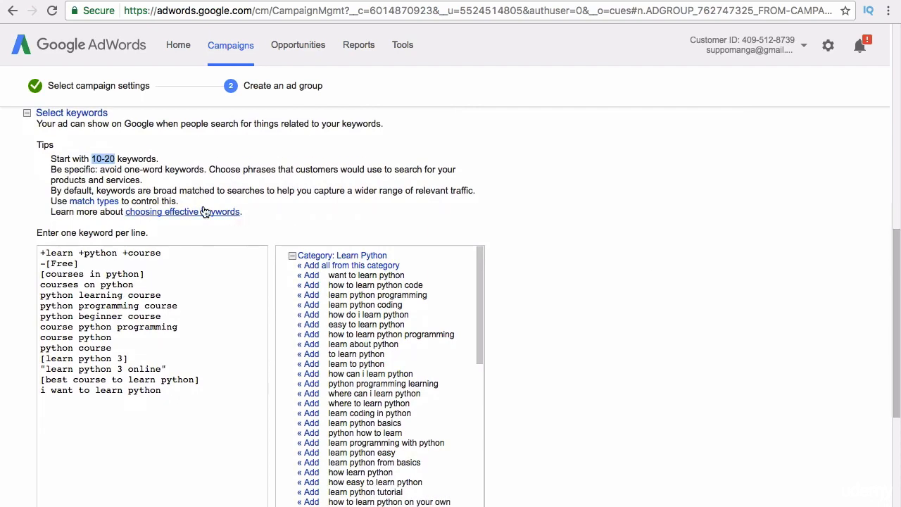
click(153, 190)
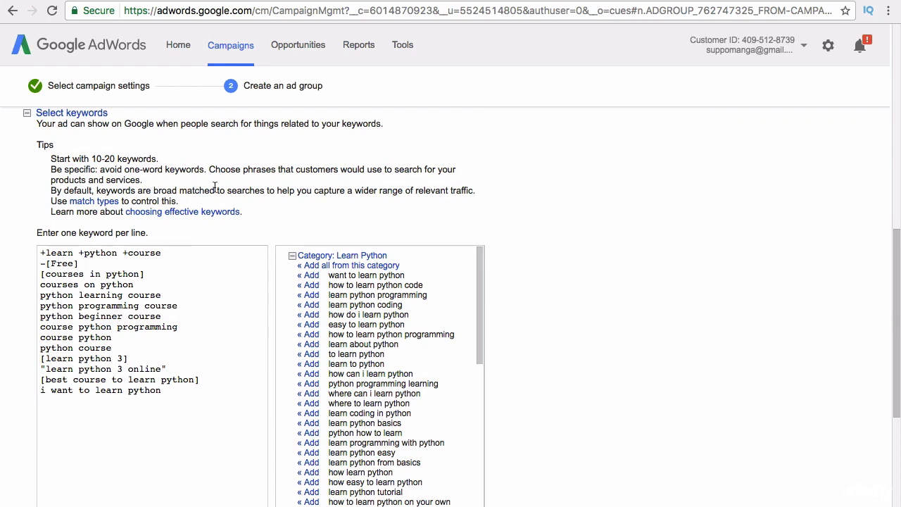
drag(416, 191, 447, 192)
click(428, 193)
drag(154, 191, 215, 191)
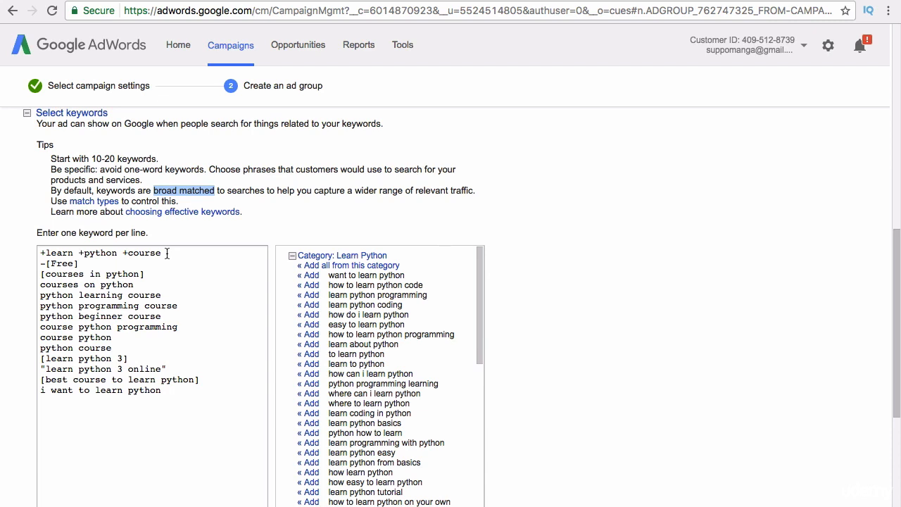
Step: Start editing the keyword "courses on python" at its beginning
click(42, 285)
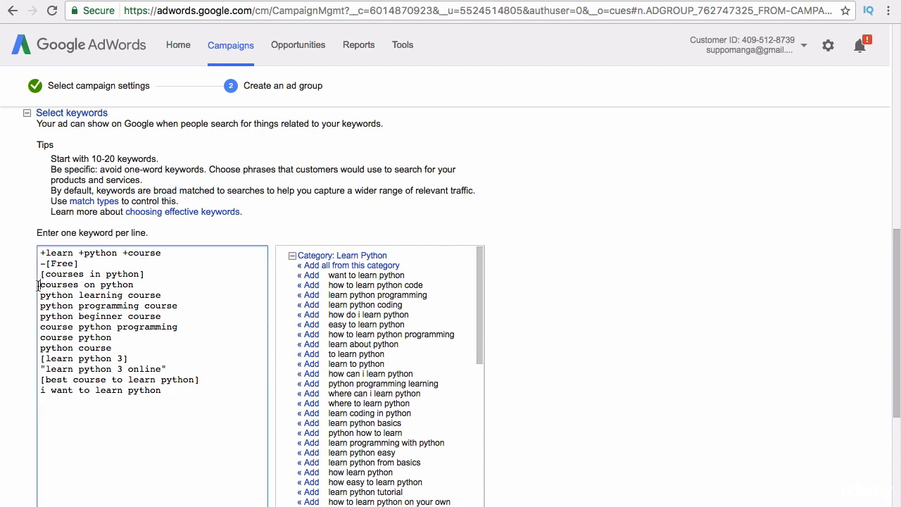